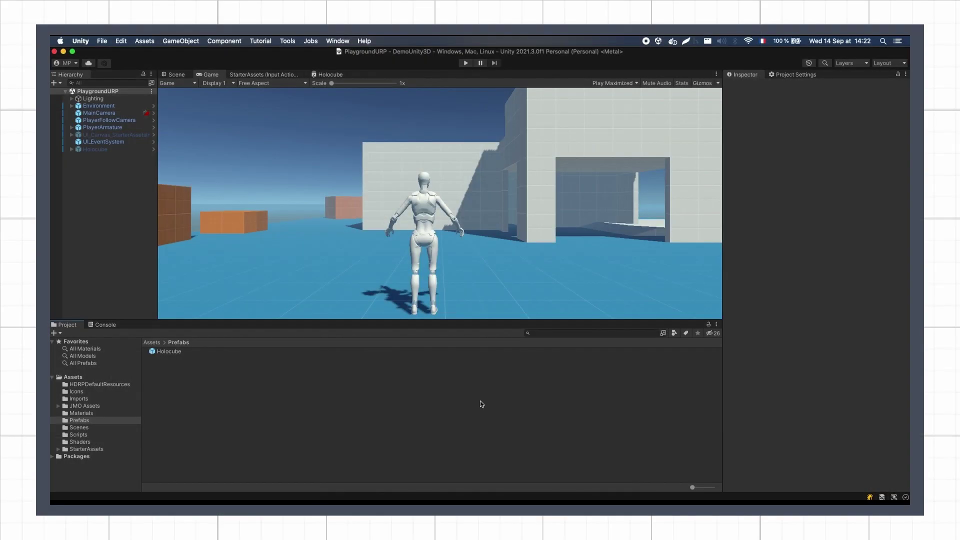
# - Open the Animation window and dock it beside the Project and Console windows
pyautogui.click(337, 40)
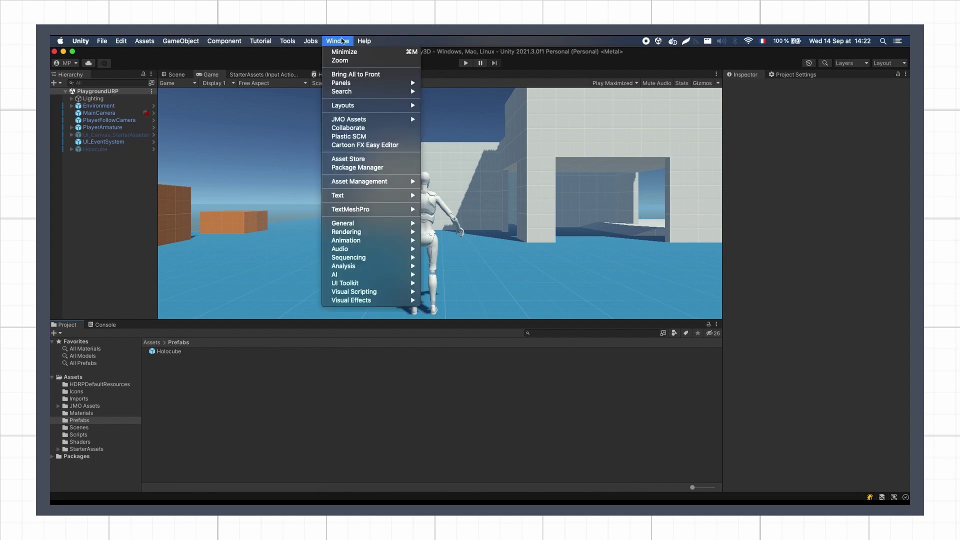
pyautogui.moveTo(391, 244)
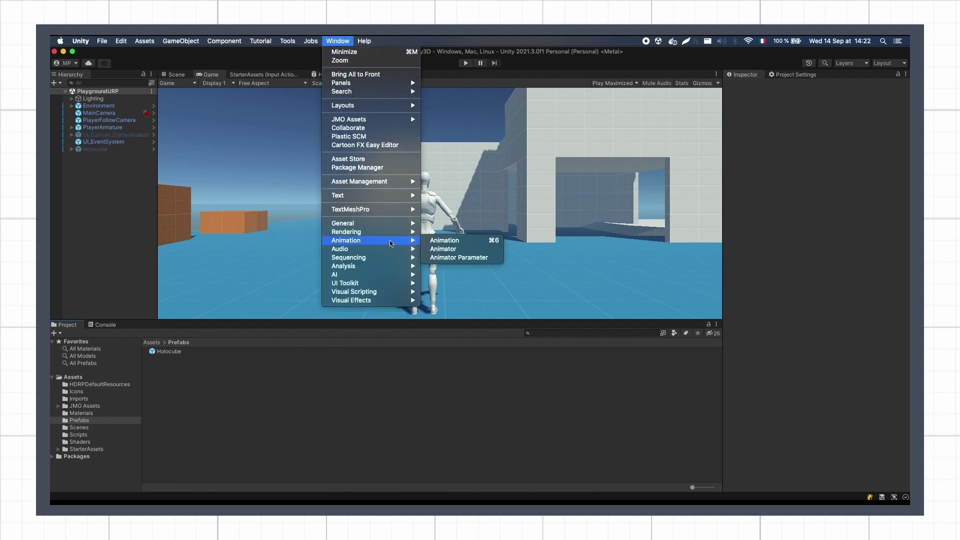
pyautogui.click(438, 243)
pyautogui.moveTo(405, 218); pyautogui.dragTo(132, 325)
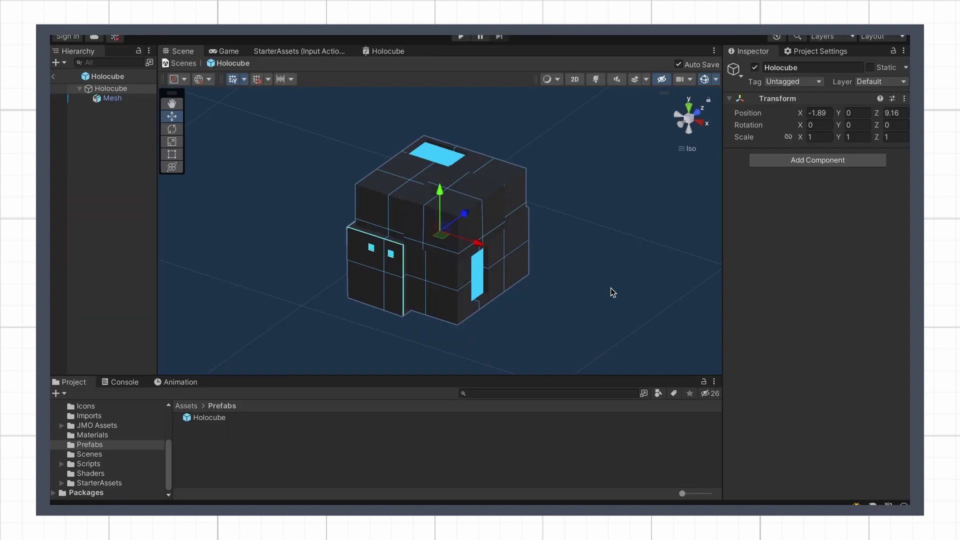
# - Create an animation clip named HolocubeAnimation for the Holocube, saved in a new Animations folder inside Assets
pyautogui.keyDown('alt'); pyautogui.moveTo(589, 283); pyautogui.dragTo(369, 270); pyautogui.keyUp('alt')
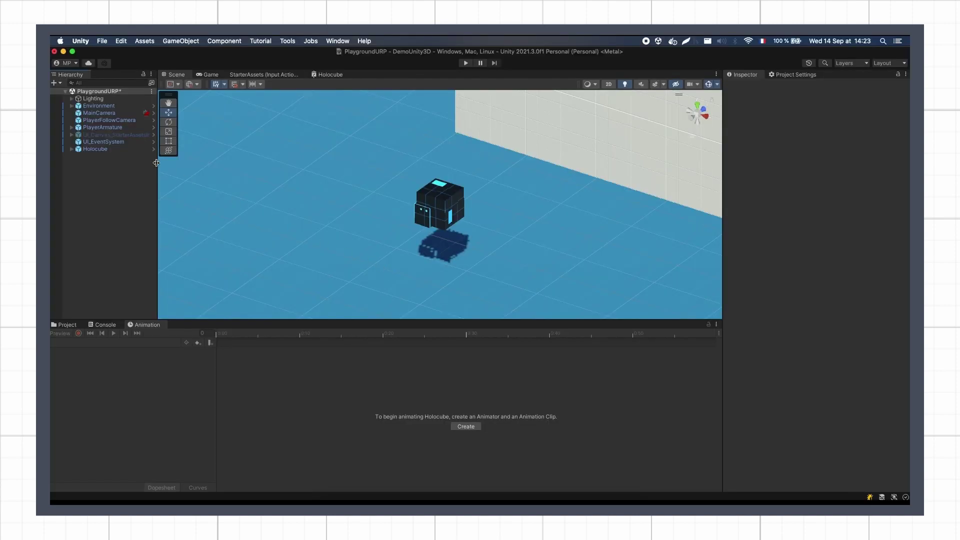
pyautogui.click(117, 149)
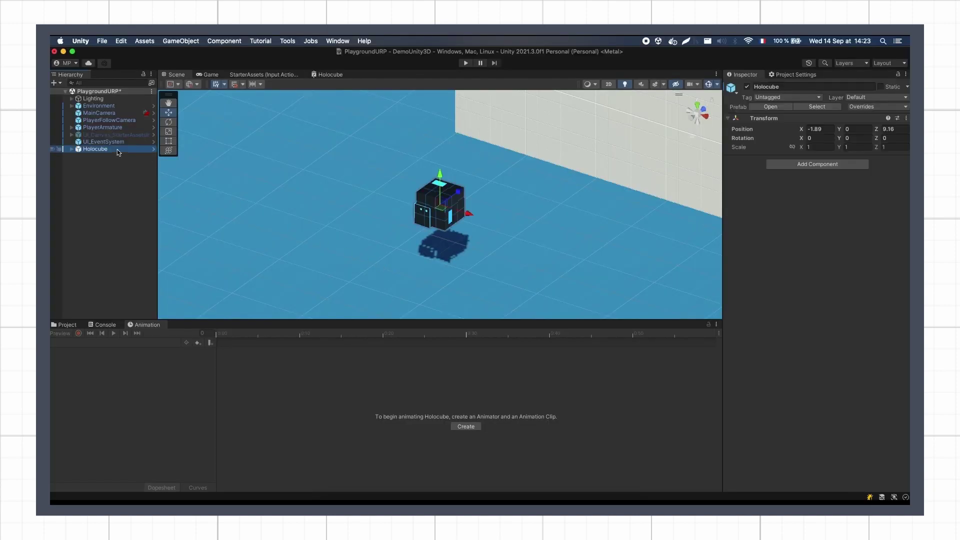
pyautogui.click(466, 426)
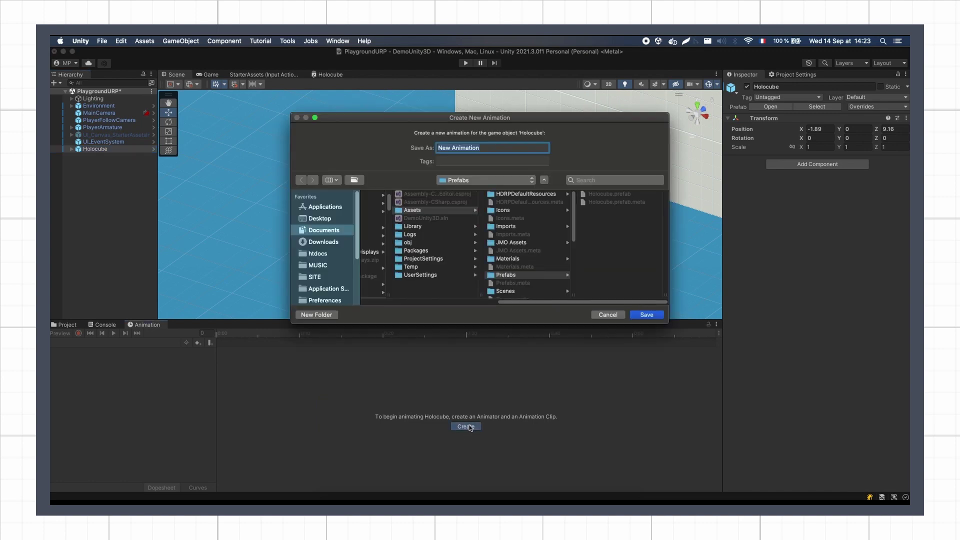
pyautogui.click(317, 315)
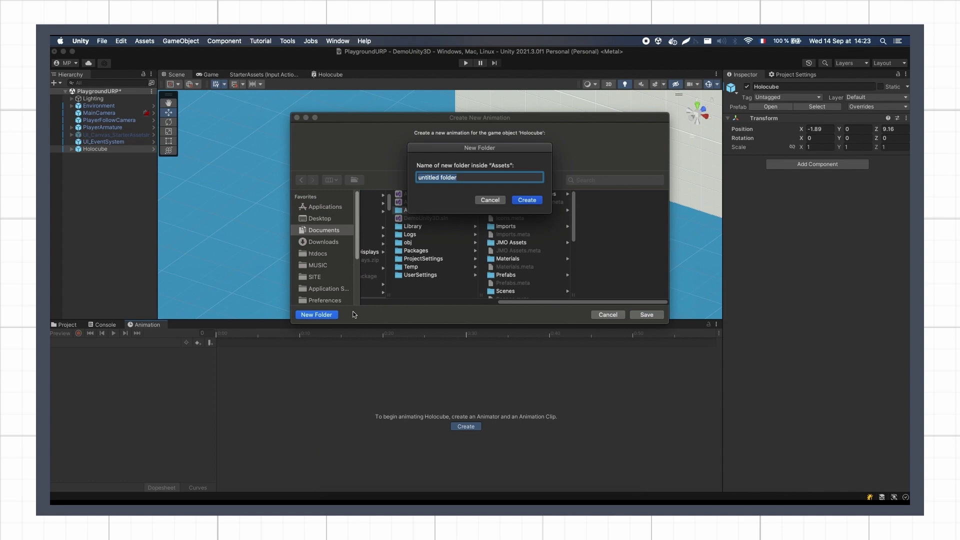
pyautogui.write('Animatorns')
pyautogui.press('Return')
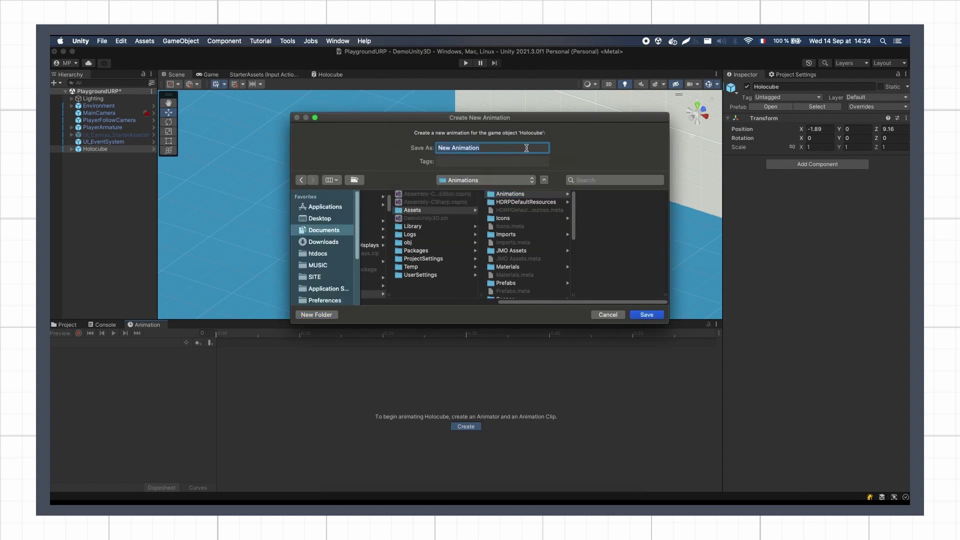
pyautogui.write('HolocubeAnimation')
pyautogui.press('Return')
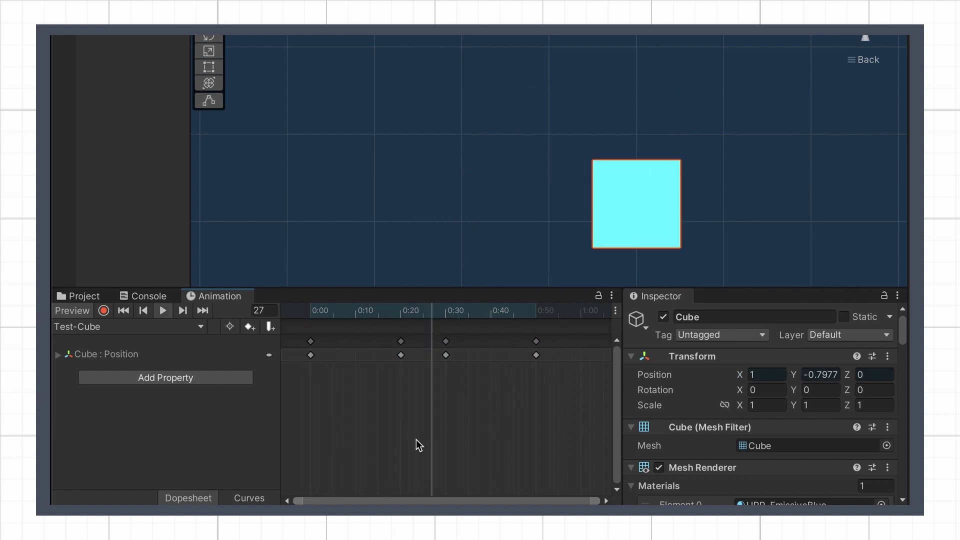
pyautogui.moveTo(450, 313)
pyautogui.mouseDown()
pyautogui.moveTo(532, 301)
pyautogui.moveTo(451, 310)
pyautogui.moveTo(500, 310)
pyautogui.mouseUp()
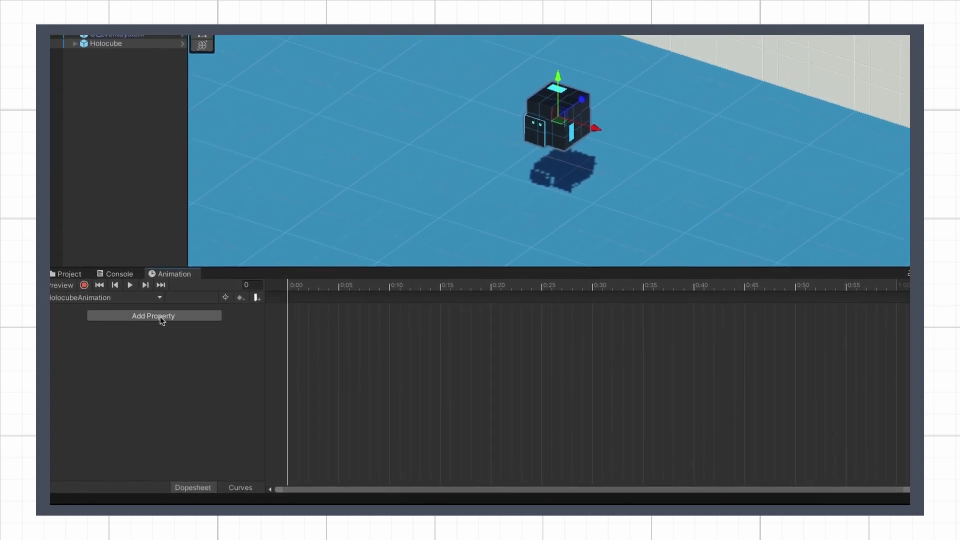
# - Add the Holocube's Transform Rotation property to the HolocubeAnimation clip
pyautogui.click(161, 317)
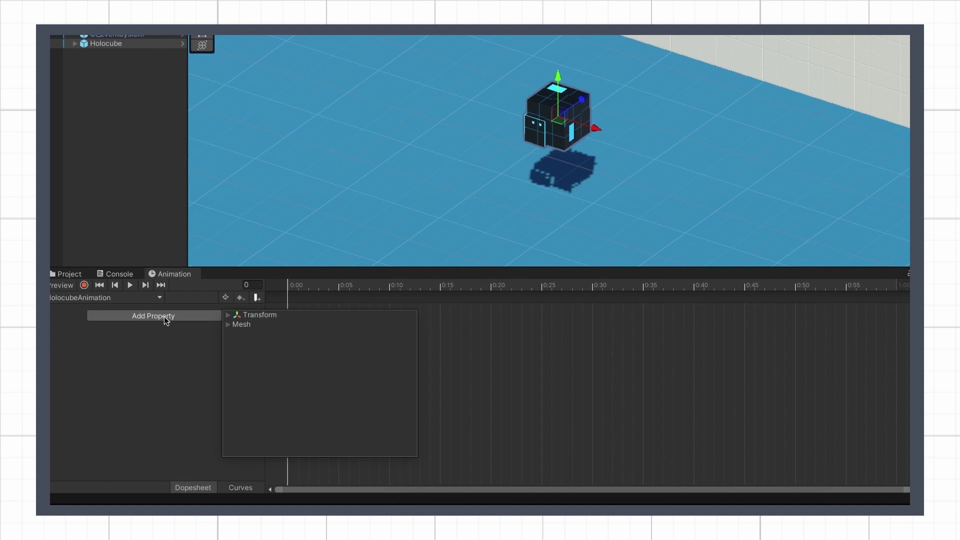
pyautogui.click(229, 316)
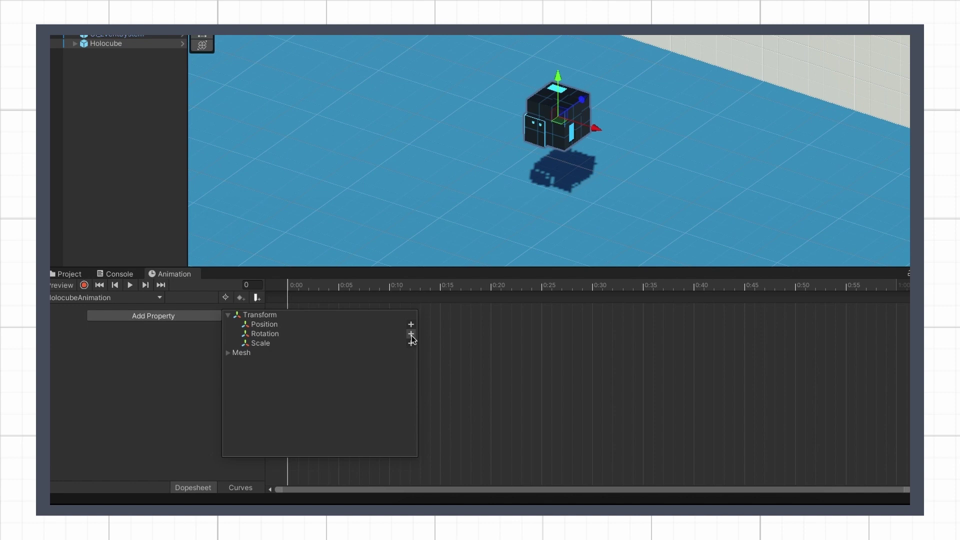
pyautogui.click(411, 334)
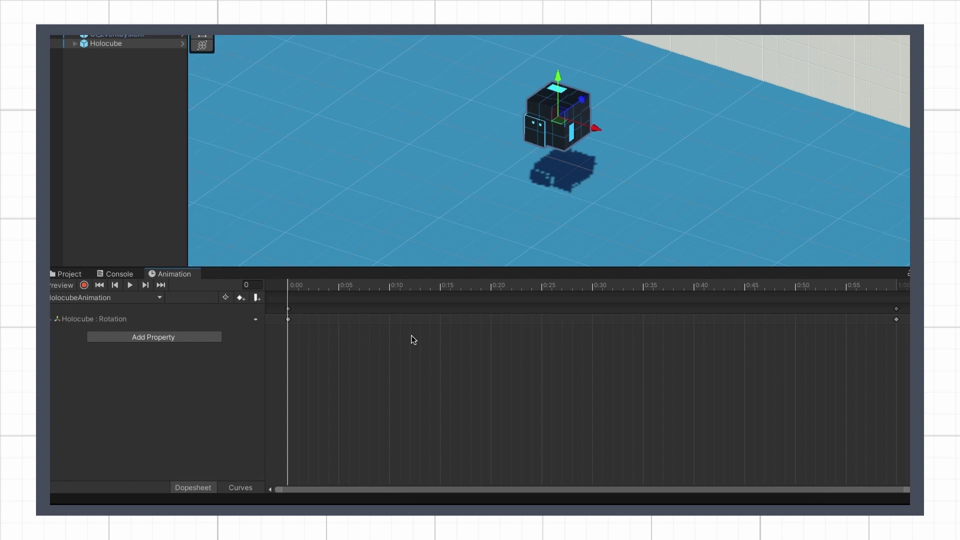
# - At frame 60, set the Holocube's Y rotation to 360 and record it as a keyframe
pyautogui.click(897, 285)
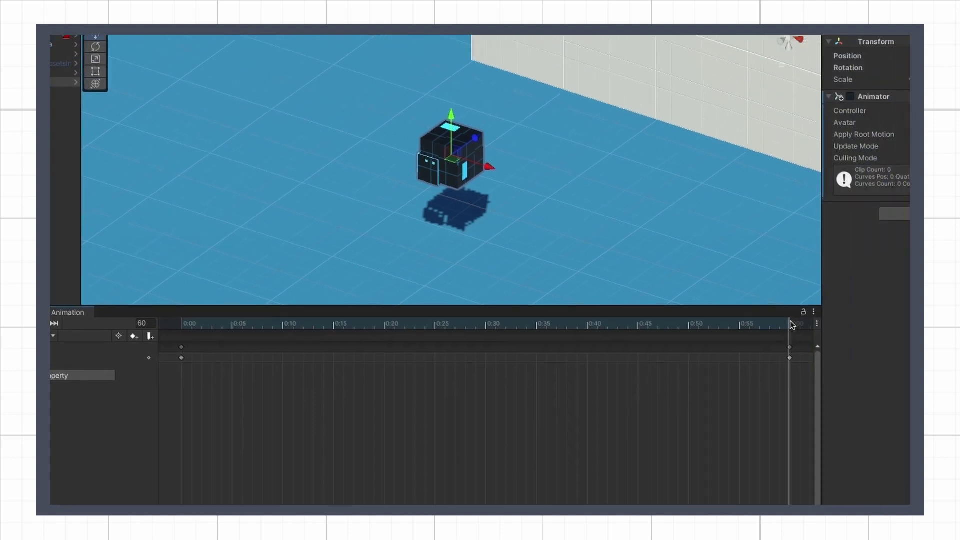
pyautogui.click(824, 126)
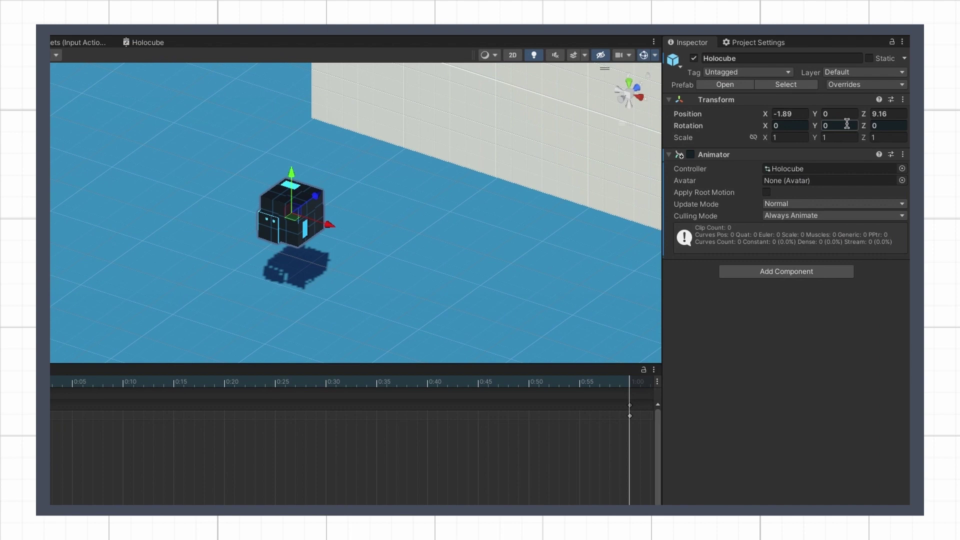
pyautogui.write('360')
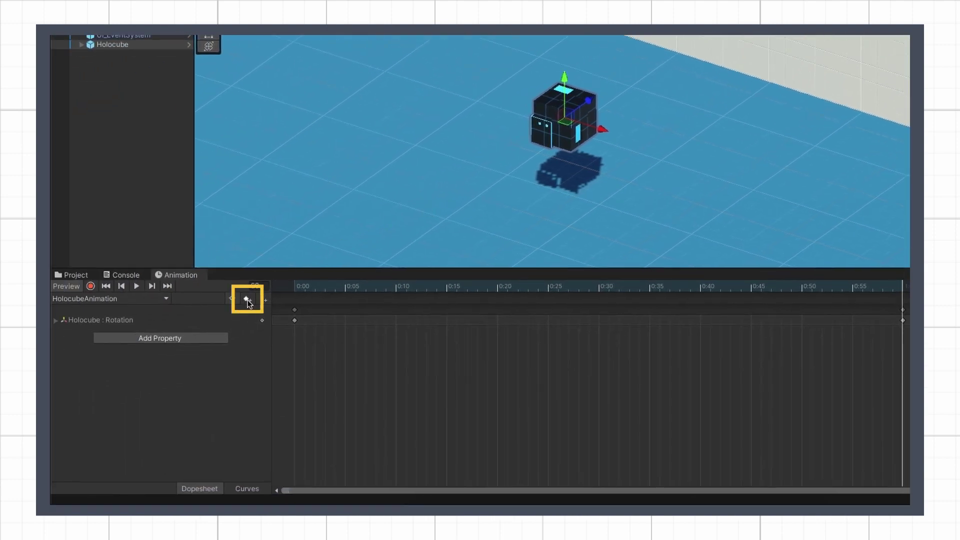
pyautogui.click(247, 299)
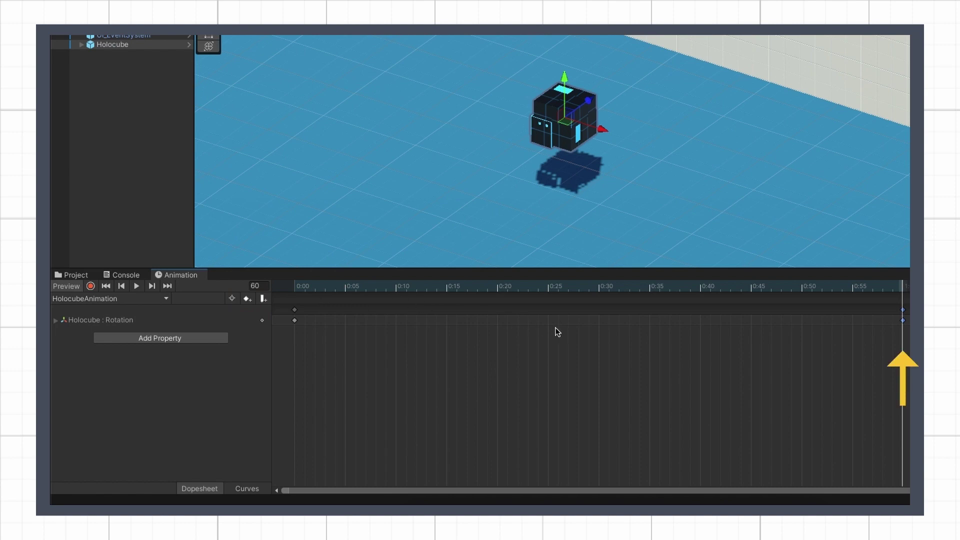
# - Preview the Holocube's rotation by scrubbing through the timeline and playing the clip
pyautogui.moveTo(512, 334); pyautogui.dragTo(606, 335)
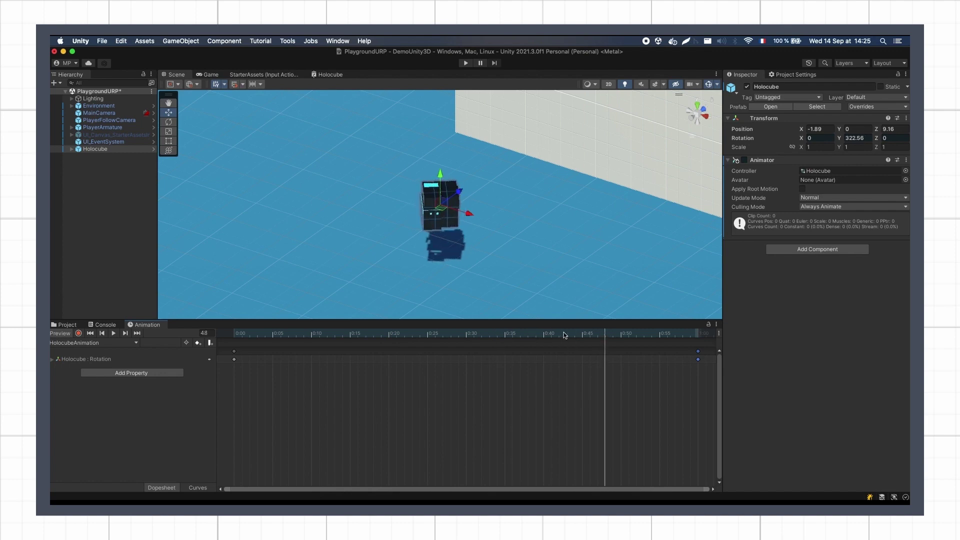
pyautogui.click(239, 335)
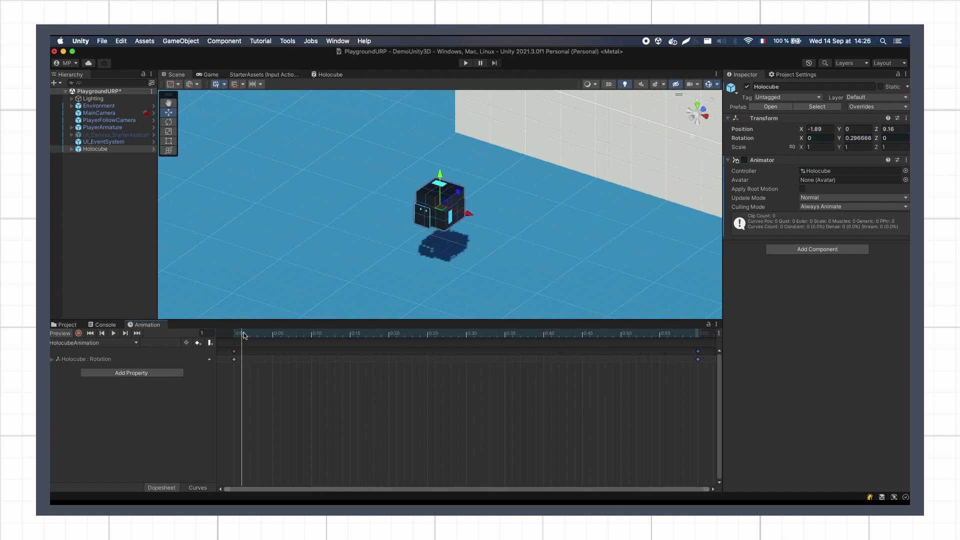
pyautogui.click(114, 333)
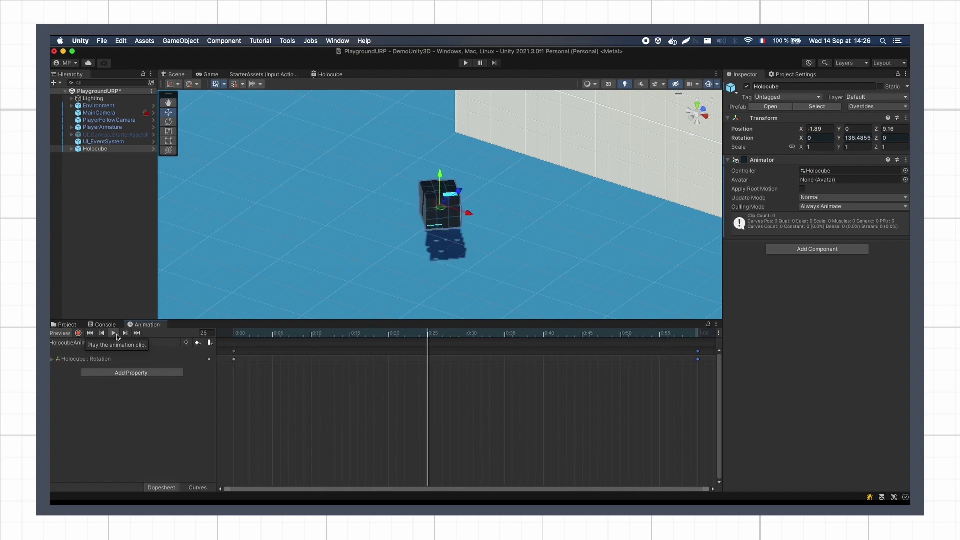
pyautogui.click(115, 333)
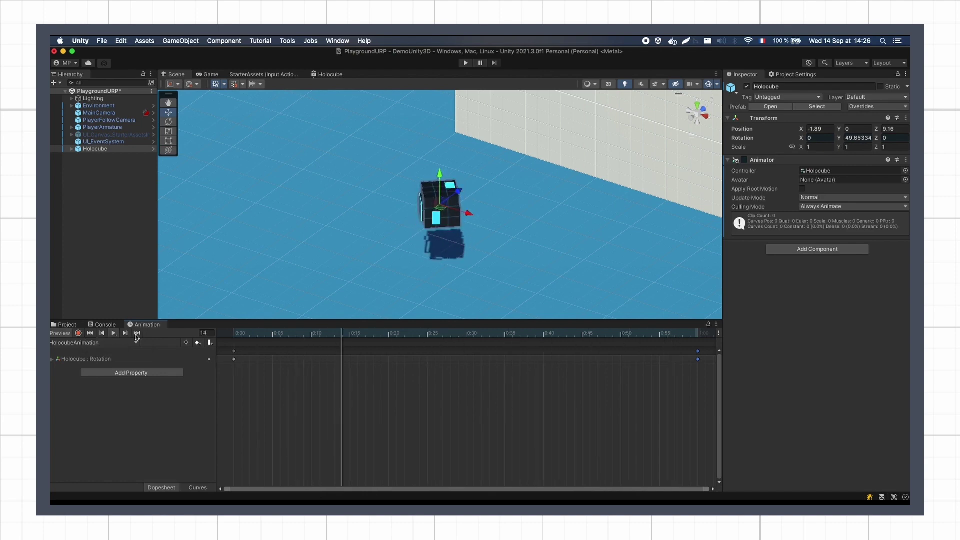
# - Move the final rotation keyframe to the 5:00 mark and play the lengthened clip
pyautogui.scroll(-10, 430, 421)
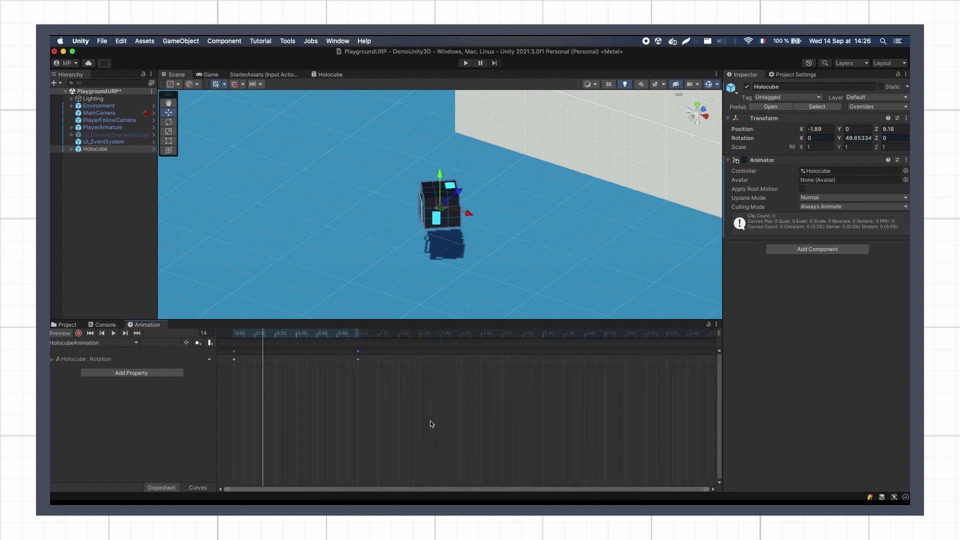
pyautogui.moveTo(306, 353); pyautogui.dragTo(591, 358)
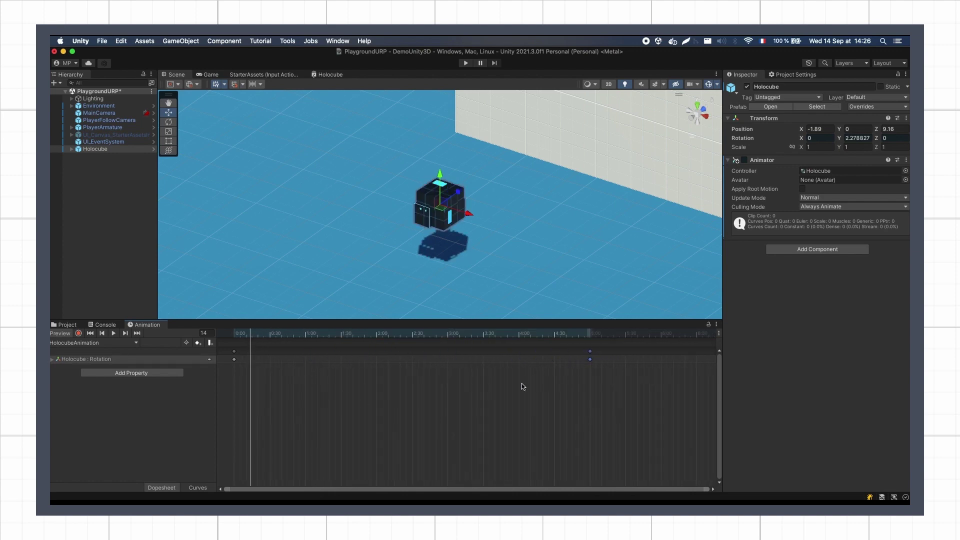
pyautogui.click(114, 334)
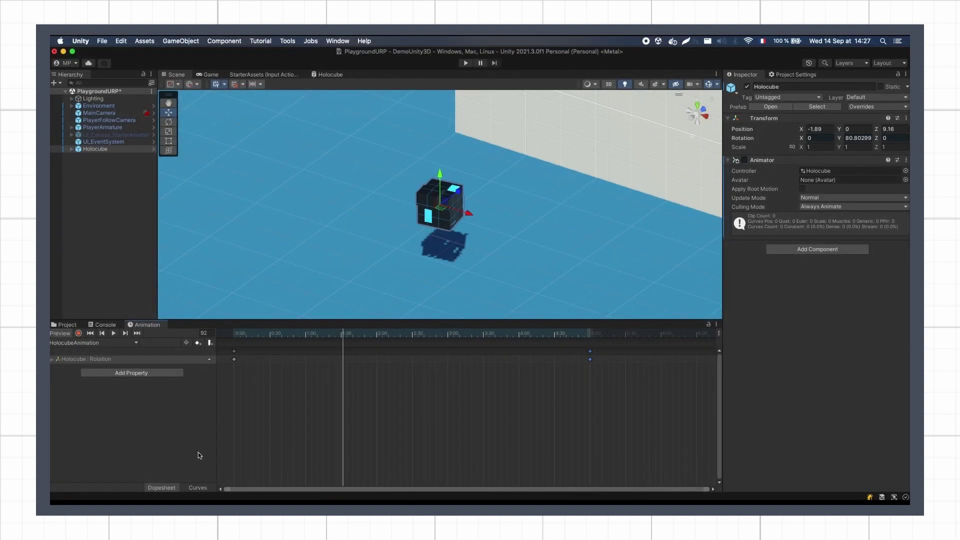
# - Show the clip's rotation curves in full with their X, Y and Z channels, and scrub through them to examine the rotation speed
pyautogui.click(200, 488)
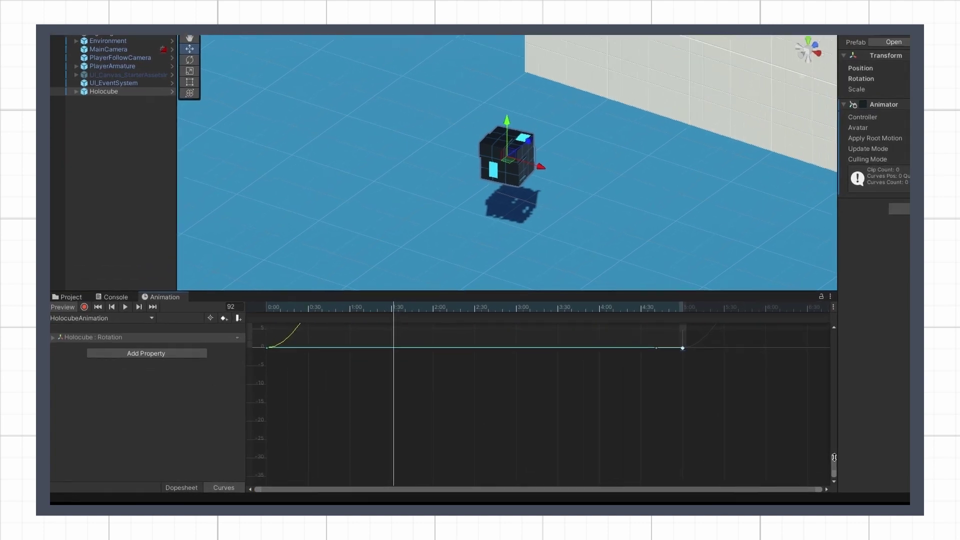
pyautogui.press('f')
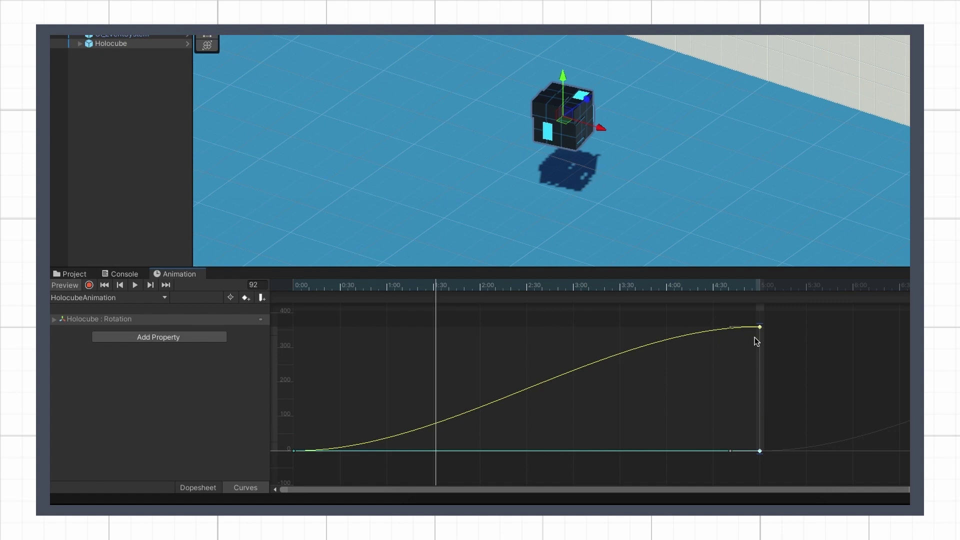
pyautogui.click(55, 320)
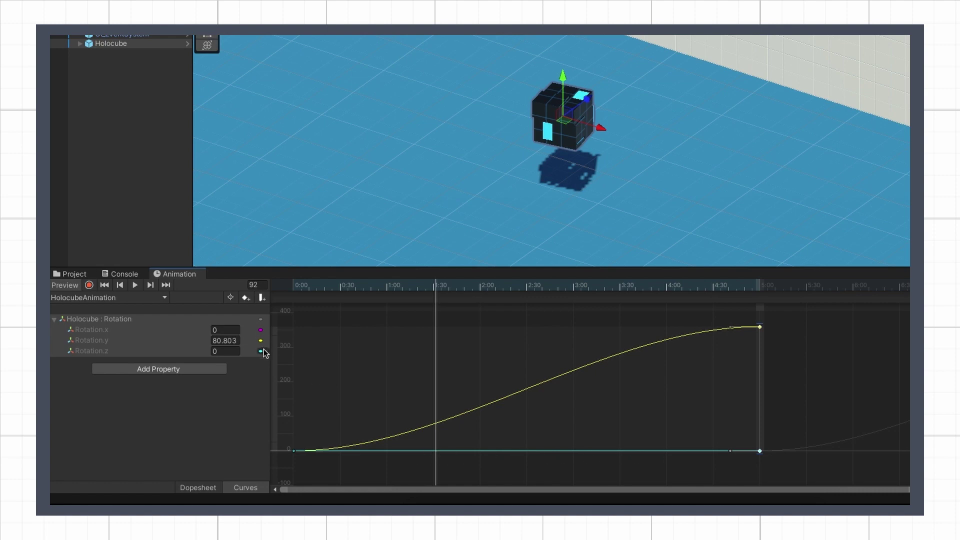
pyautogui.moveTo(343, 289); pyautogui.dragTo(747, 300)
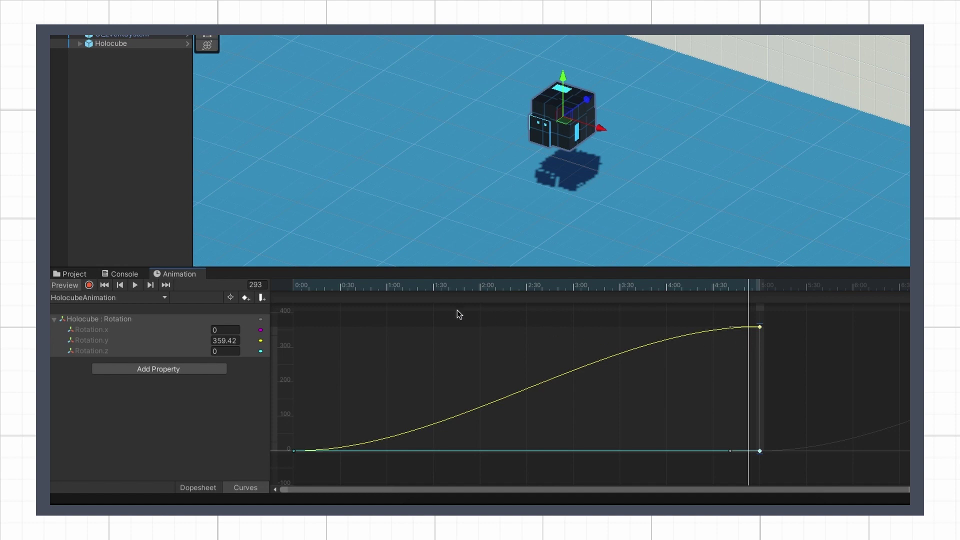
pyautogui.click(297, 287)
pyautogui.moveTo(302, 292); pyautogui.dragTo(751, 286)
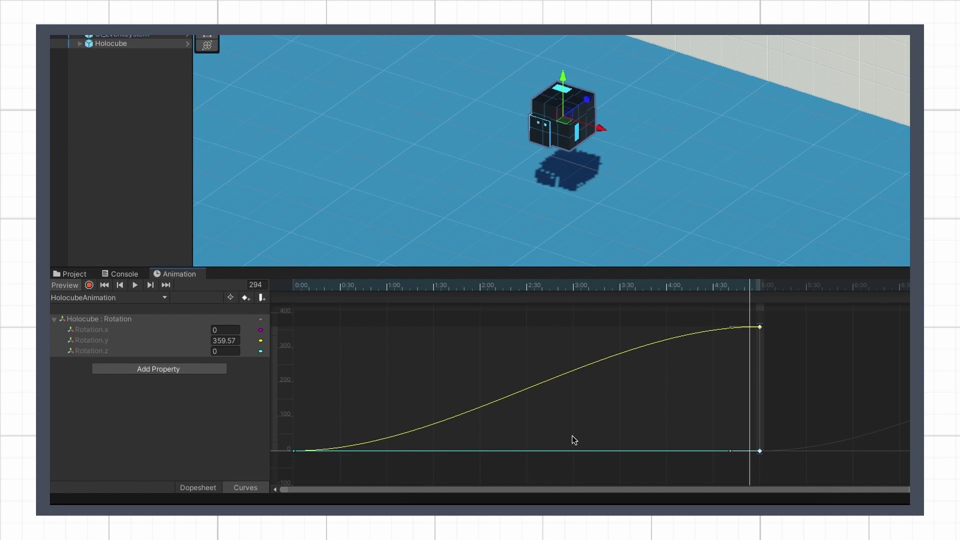
# - Select all keyframes of the rotation curves and change the type of both their tangents
pyautogui.hotkey('ctrl', 'a')
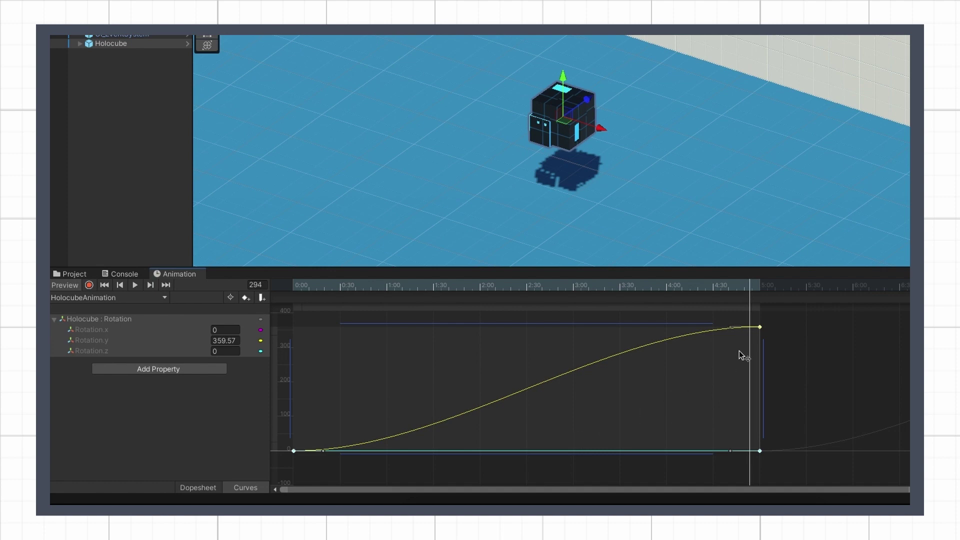
pyautogui.rightClick(762, 327)
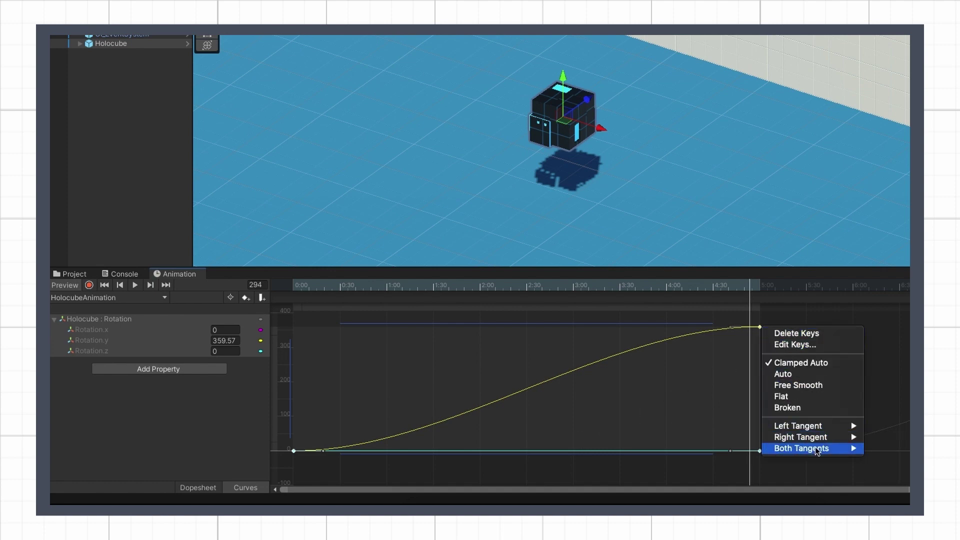
pyautogui.moveTo(810, 448)
pyautogui.click(903, 460)
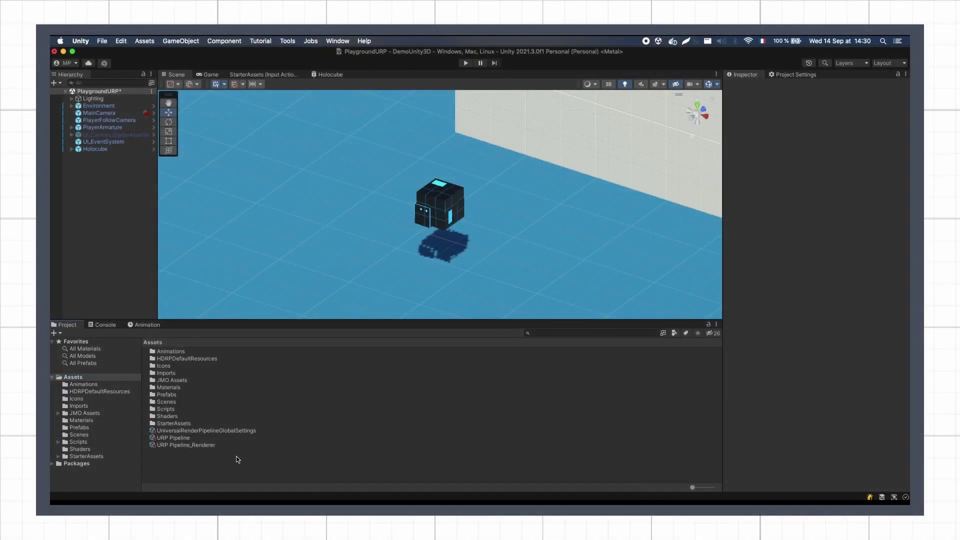
# - Create a C# script named Hover in the Scripts folder and attach it to the Holocube
pyautogui.click(85, 442)
pyautogui.rightClick(184, 360)
pyautogui.moveTo(240, 273)
pyautogui.click(359, 58)
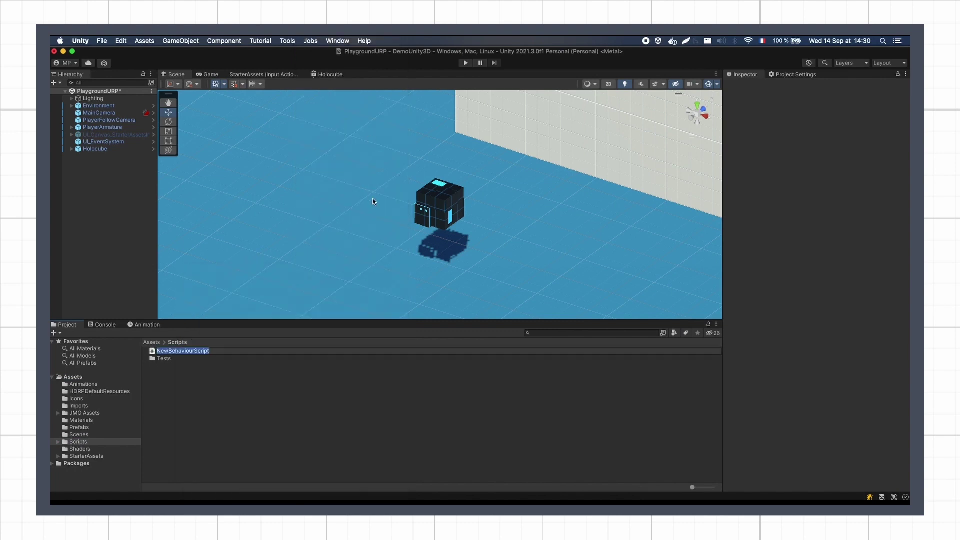
pyautogui.write('Hover')
pyautogui.press('Return')
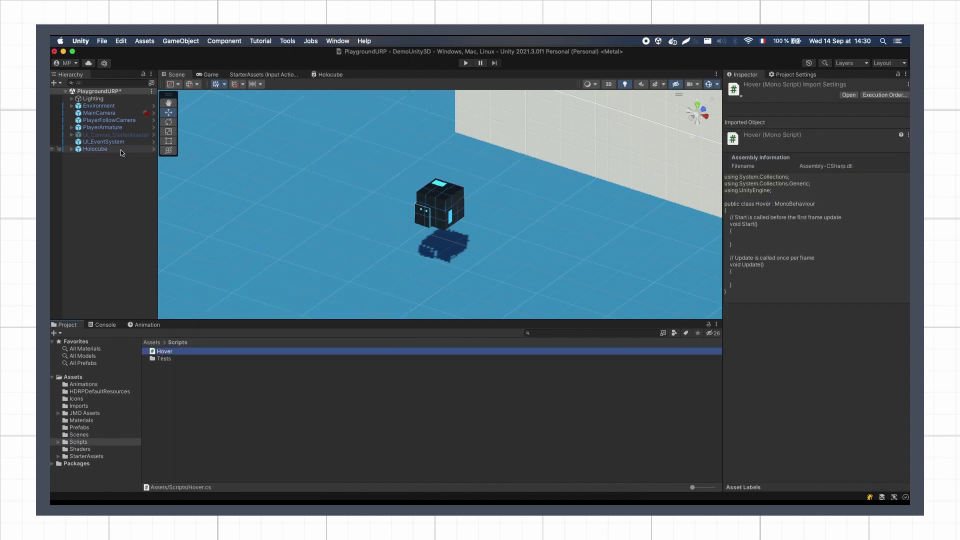
pyautogui.click(121, 149)
pyautogui.moveTo(164, 351); pyautogui.dragTo(757, 263)
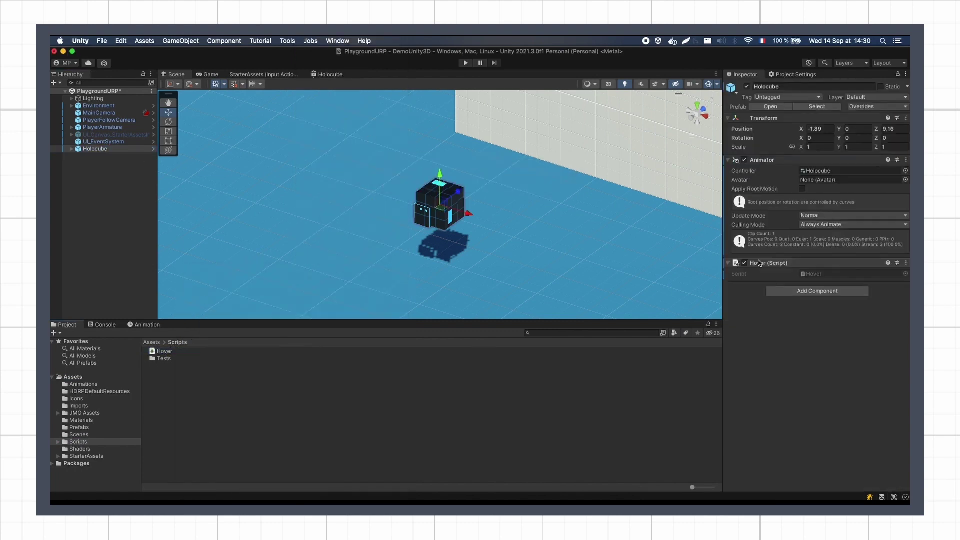
# - In the Hover script, remove the Start method and declare float height = Mathf.Sin(Time.time); in Update
pyautogui.doubleClick(185, 349)
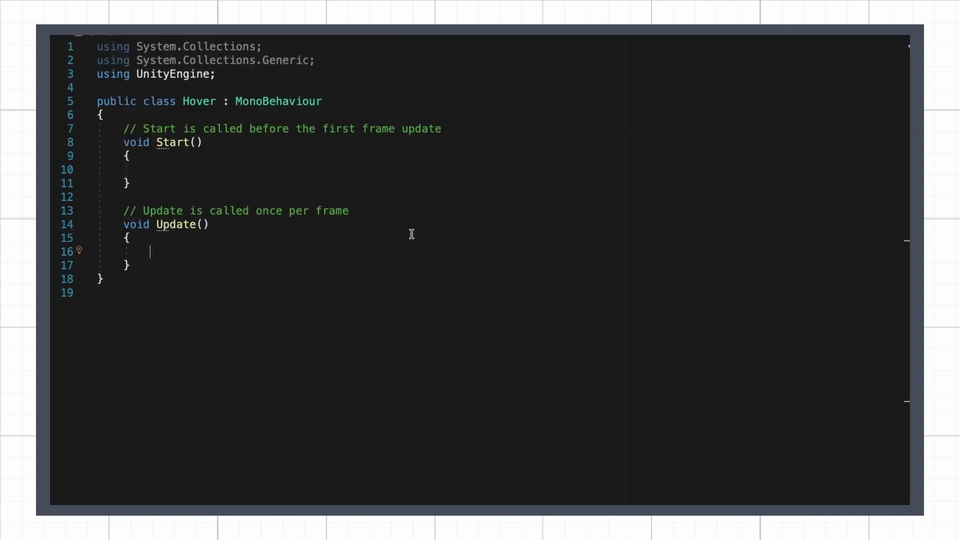
pyautogui.moveTo(151, 136); pyautogui.dragTo(141, 118)
pyautogui.press('BackSpace')
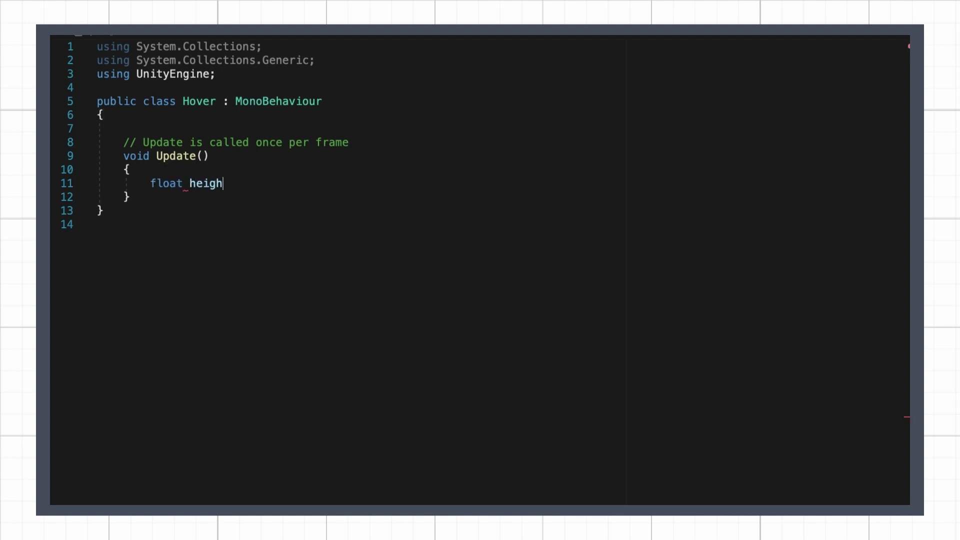
pyautogui.write('Mathf.Sin(')
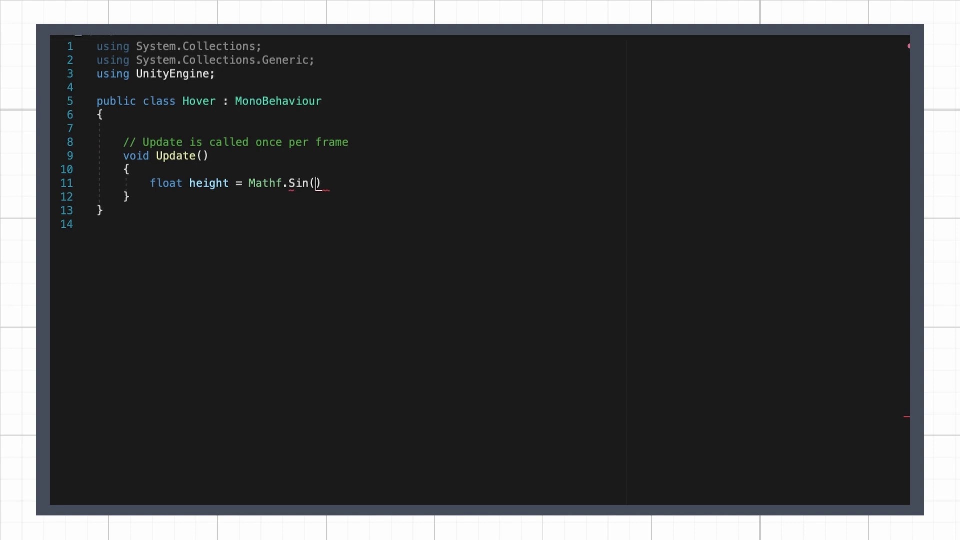
pyautogui.write('Time.time);')
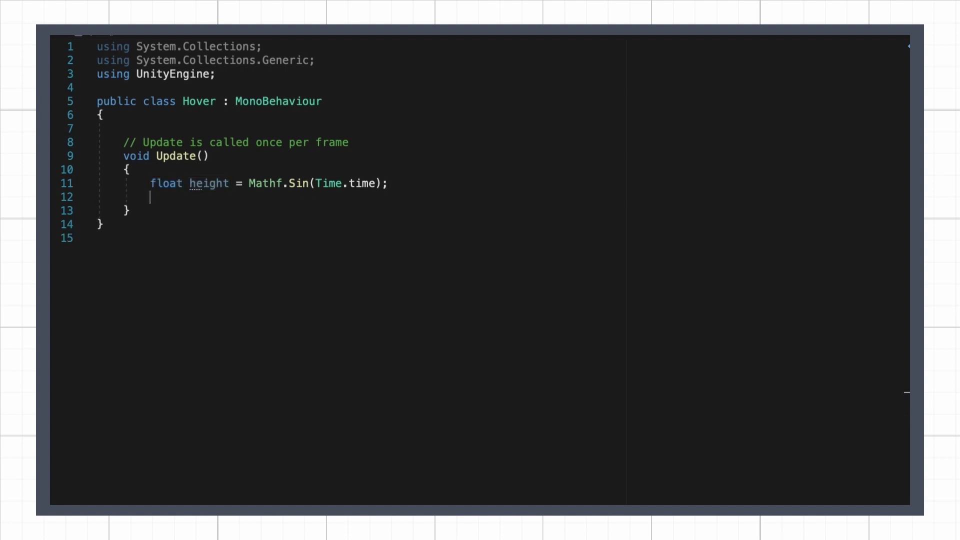
# - In Update, copy transform.position into a Vector3 pos, set pos.y = height; and assign pos back to transform.position
pyautogui.write('Vector3 pos = transform.position;')
pyautogui.press('Return')
pyautogui.write('pos.y = height;')
pyautogui.press('Return')
pyautogui.write('tran')
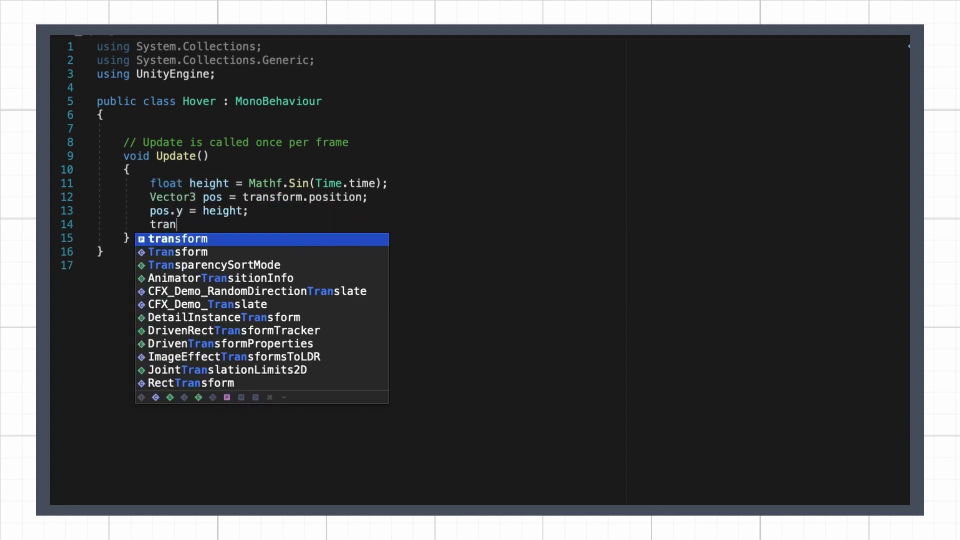
pyautogui.write('sform.position = pos;')
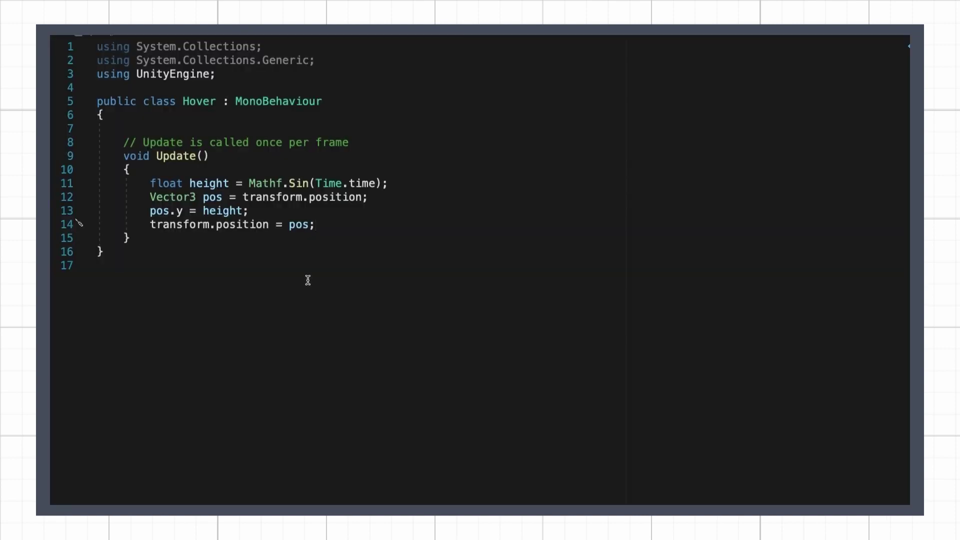
# - Declare a public float amplitude that multiplies Mathf.Sin in the height formula, and adjust the Holocube's Amplitude while the game runs
pyautogui.click(179, 117)
pyautogui.press('Return')
pyautogui.press('Return')
pyautogui.write('public float ampl')
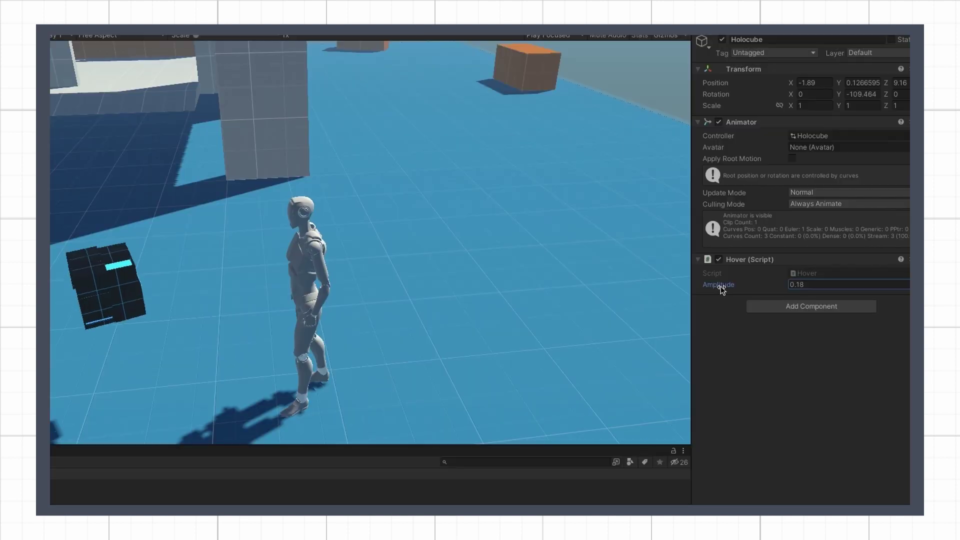
pyautogui.moveTo(722, 287); pyautogui.dragTo(728, 291)
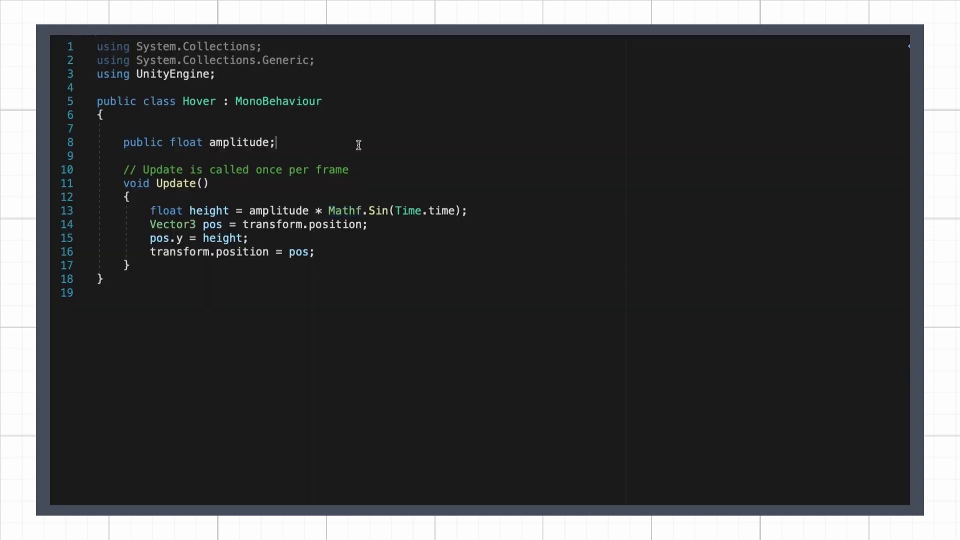
# - Declare a public float speed, multiply Time.time by it inside Mathf.Sin, and set the Holocube's Speed to 0.62 while the game runs
pyautogui.press('Return')
pyautogui.write('public float speed;')
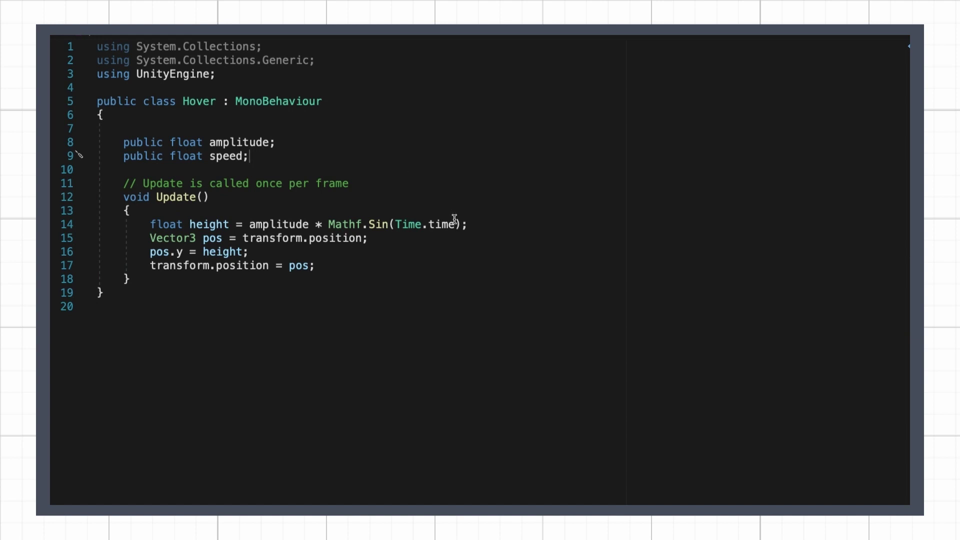
pyautogui.doubleClick(455, 219)
pyautogui.write('* speed')
pyautogui.click(592, 279)
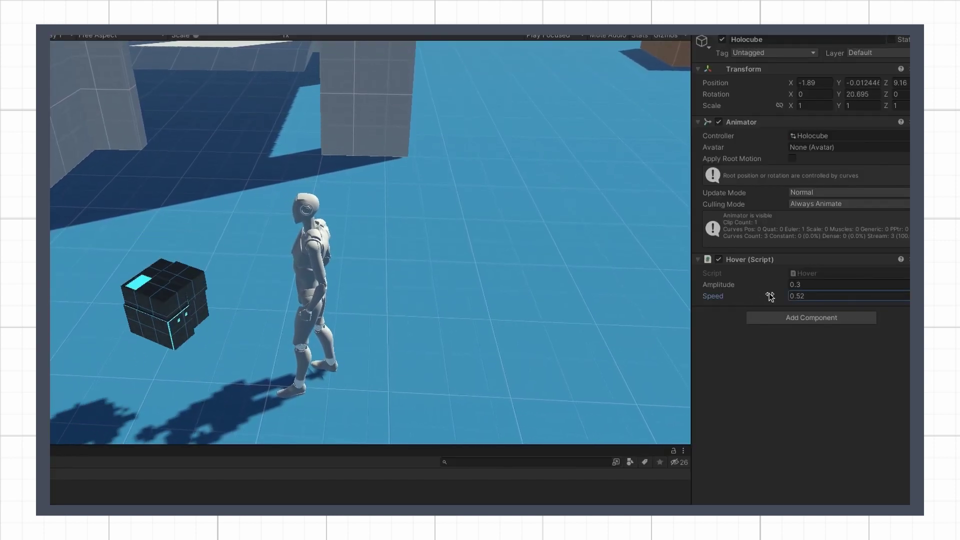
pyautogui.moveTo(770, 296); pyautogui.dragTo(772, 296)
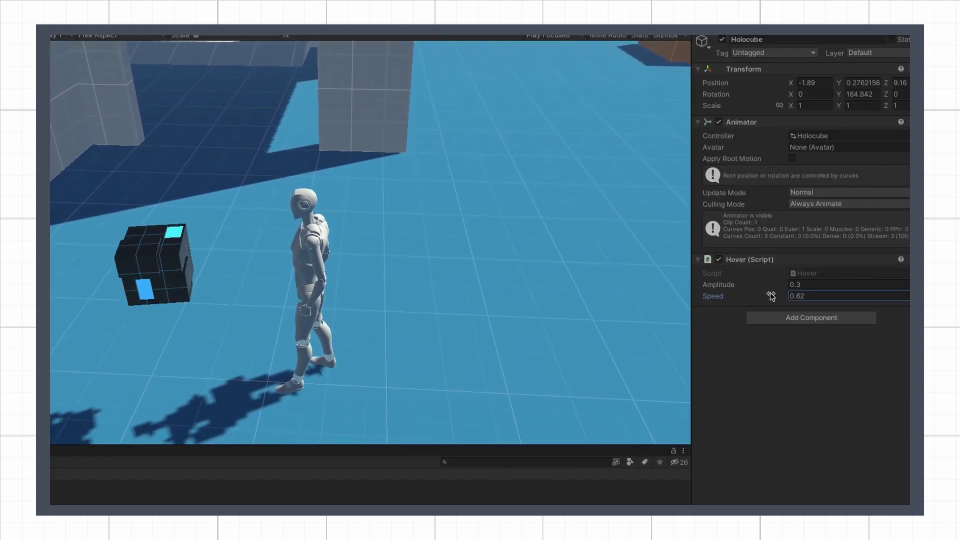